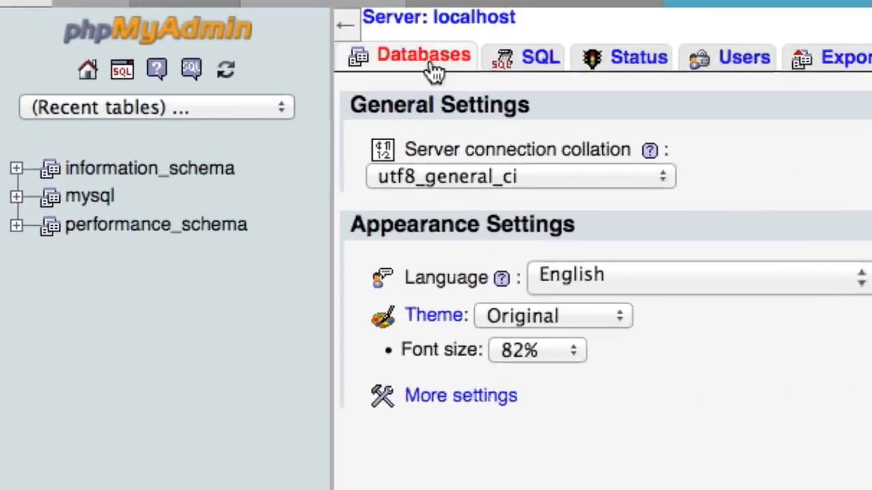
Step: Create a new database named learningWordPress from phpMyAdmin's Databases tab
left_click(436, 49)
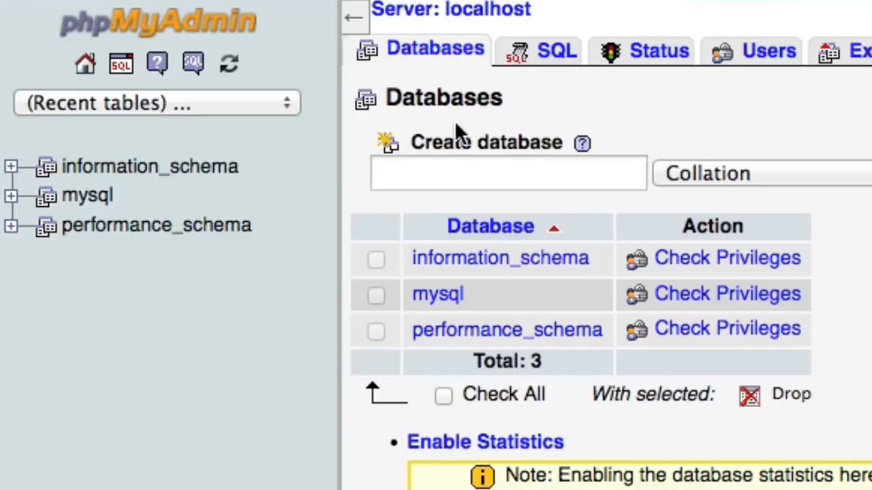
left_click(470, 169)
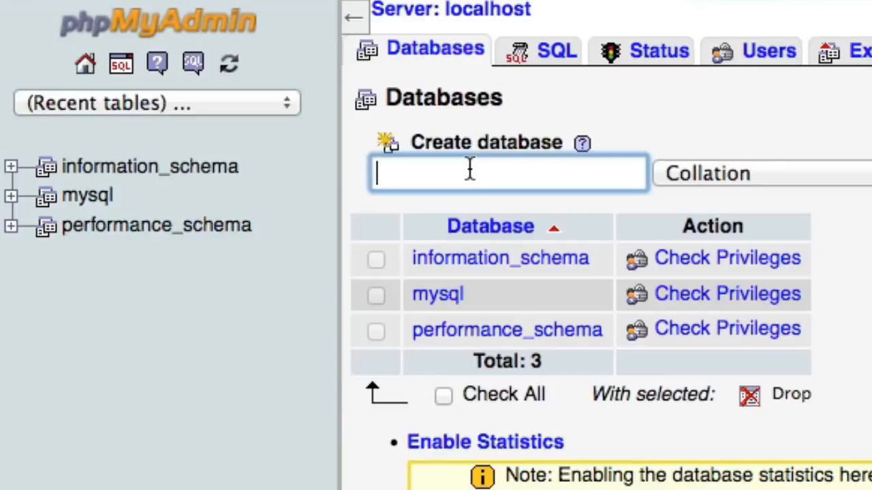
type("learning")
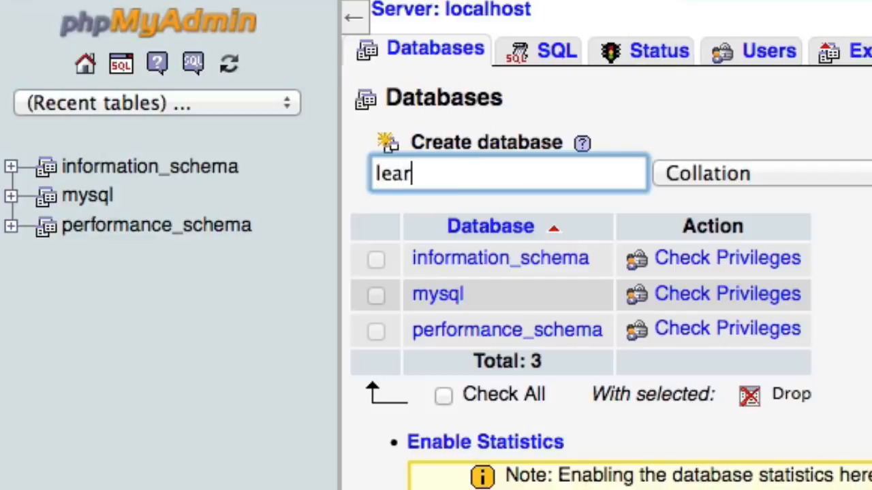
type("WordPress")
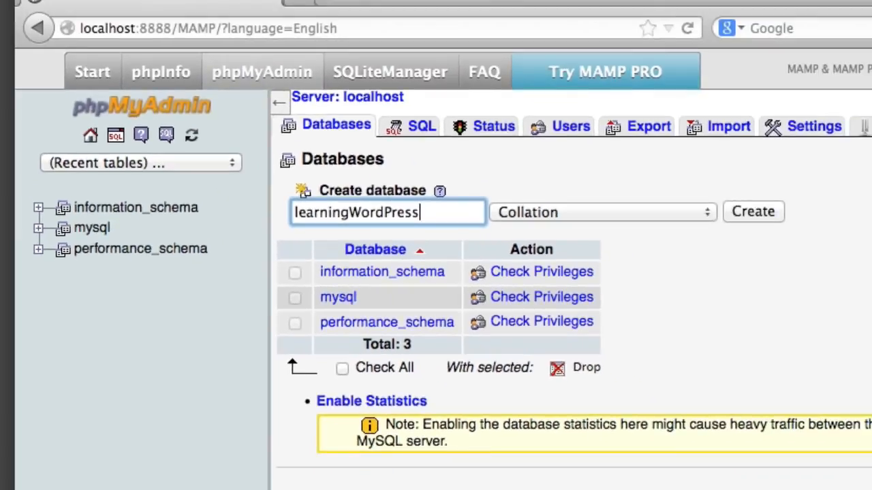
left_click(776, 212)
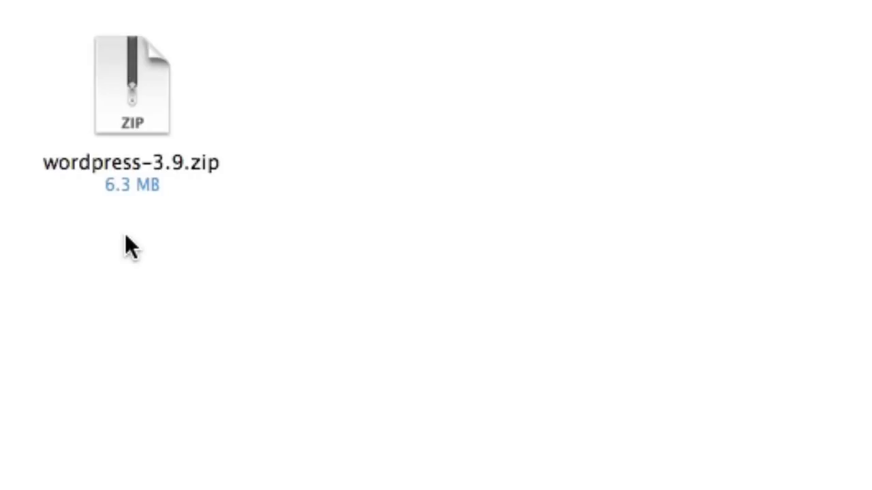
Step: Extract wordpress-3.9.zip and select the resulting wordpress folder
left_click(113, 99)
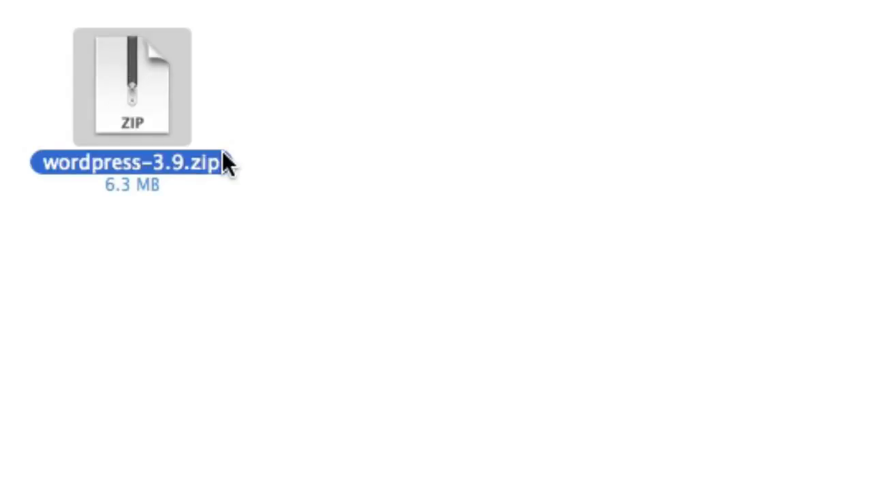
double_click(171, 142)
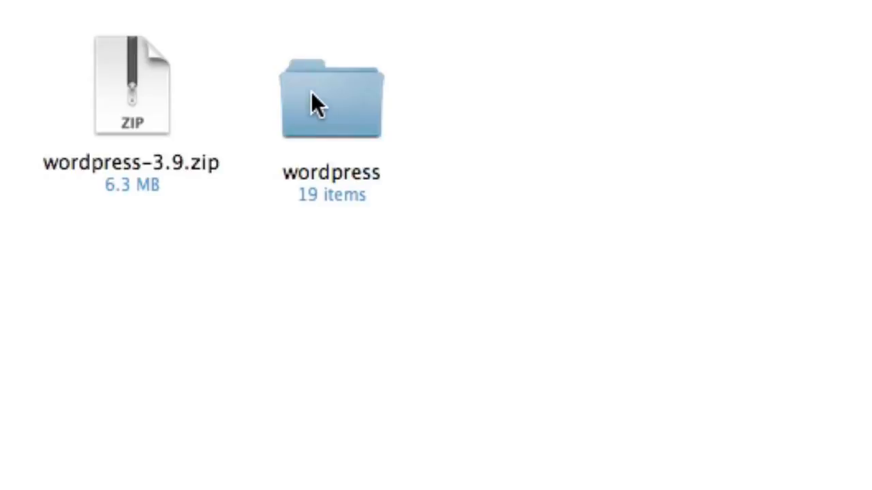
left_click(311, 93)
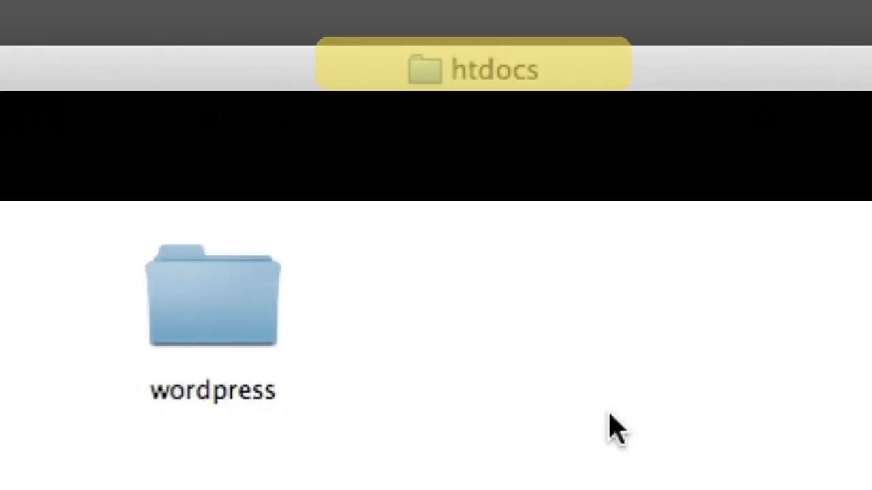
Step: Confirm the wordpress folder is in htdocs by selecting it, then deselect it
left_click(185, 287)
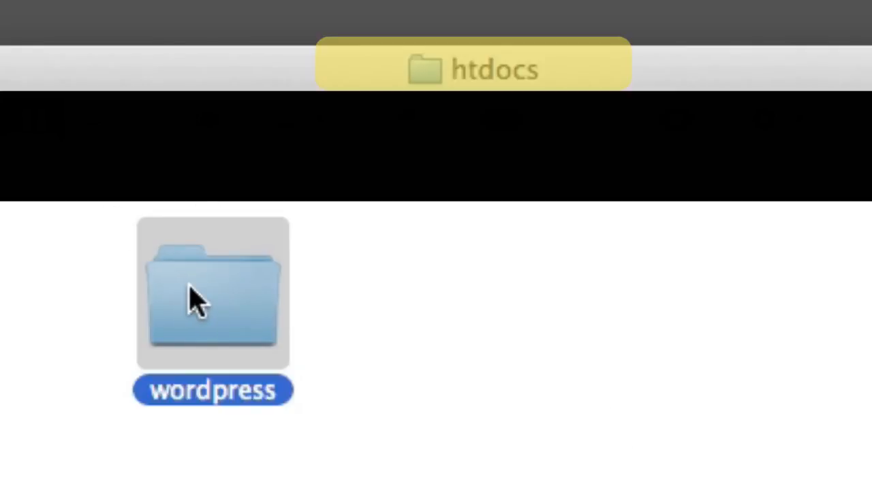
left_click(534, 338)
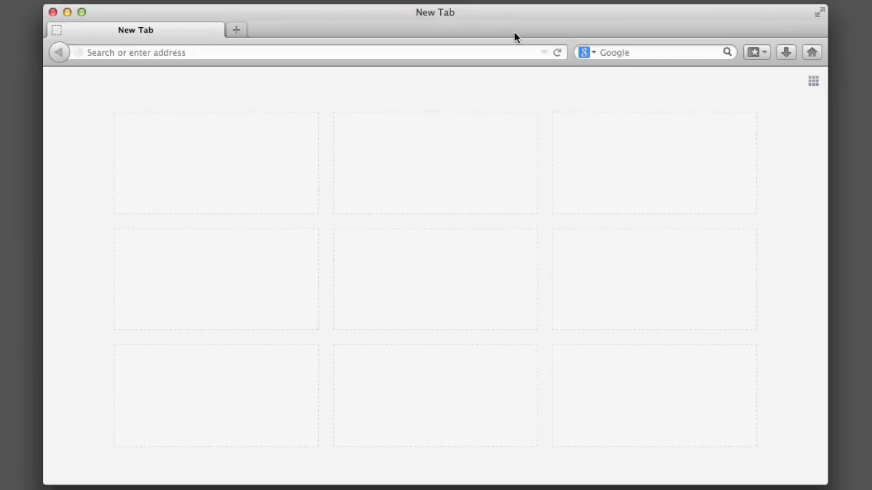
Step: Load localhost:8888 in Firefox, correcting the typed address along the way
left_click(512, 53)
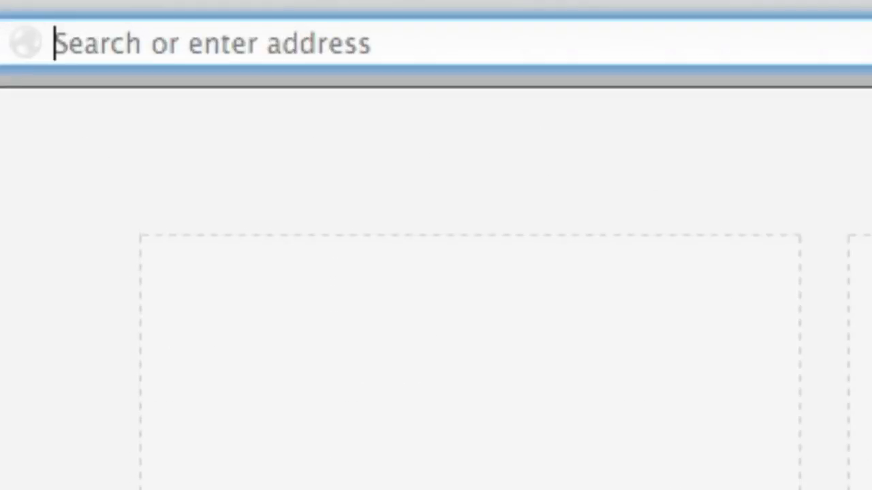
type("localhost:8888")
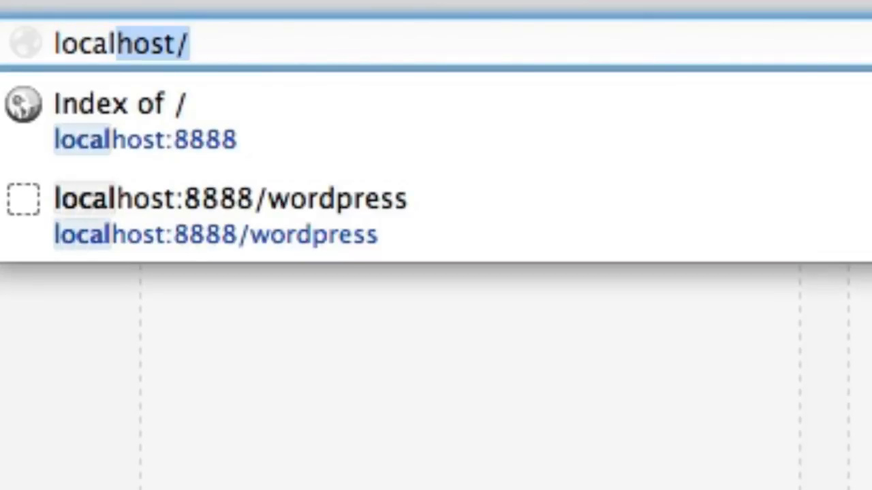
key("Right")
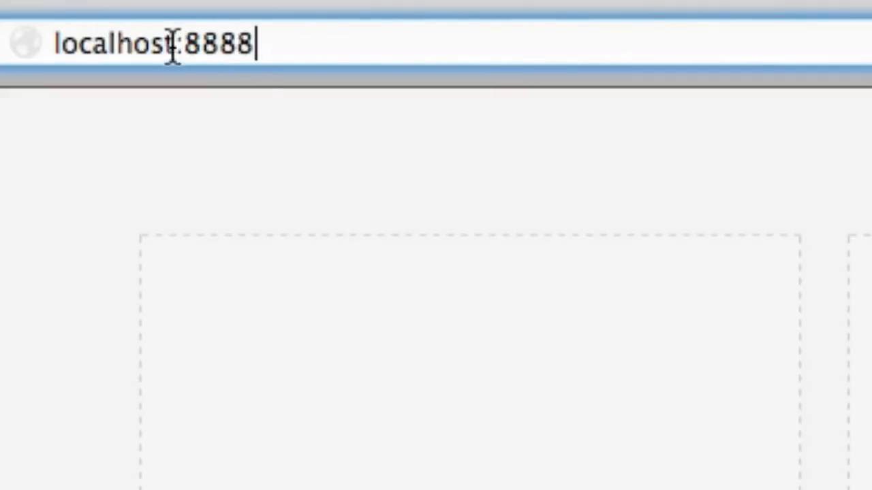
left_click_drag(173, 43, 391, 94)
key("BackSpace")
left_click(431, 50)
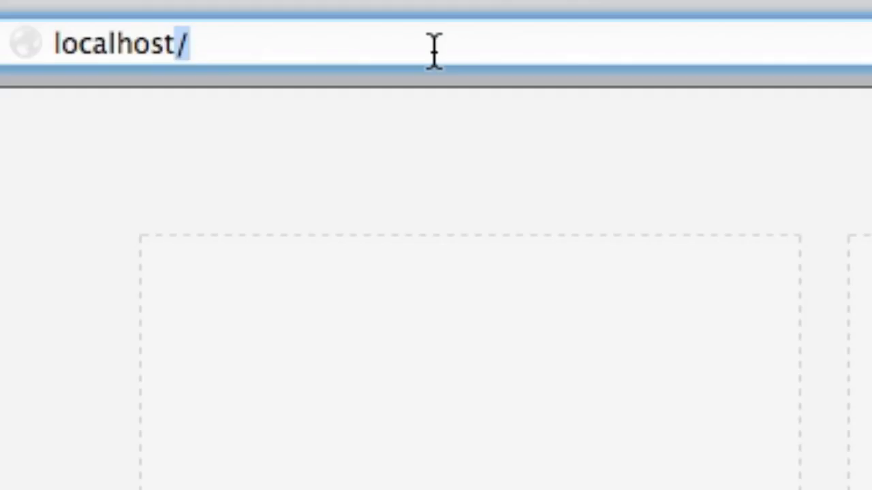
key("BackSpace")
type(";")
key("BackSpace")
type(":8888")
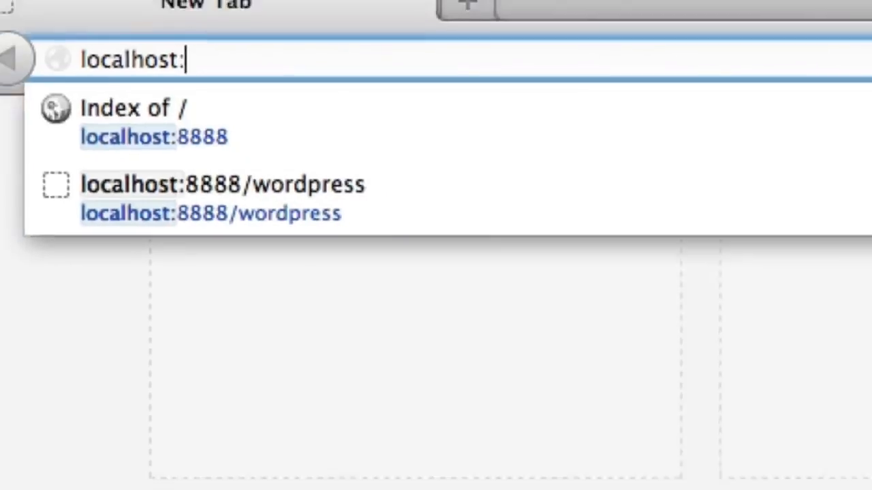
key("Return")
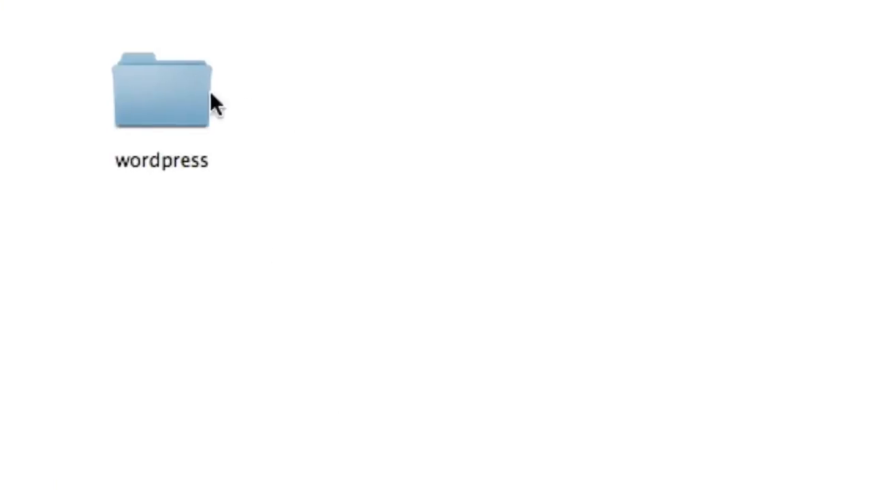
Step: Create two new folders named test1 and test2 beside the wordpress folder
right_click(426, 144)
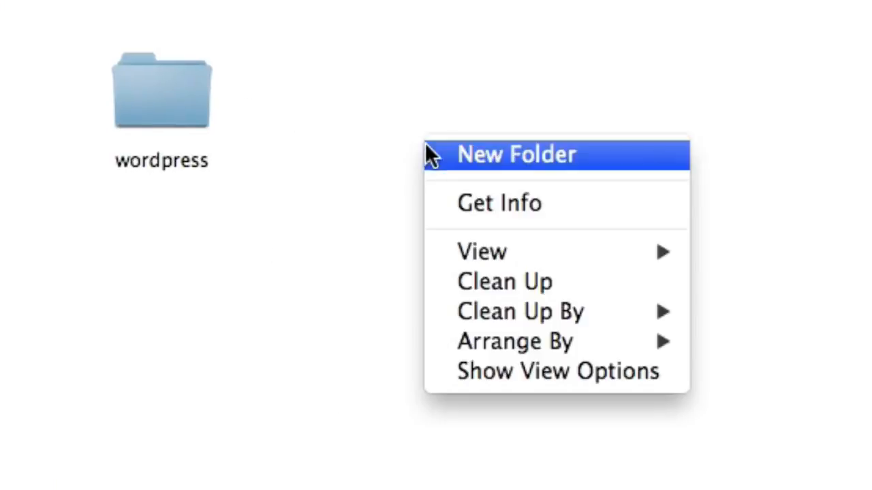
left_click(426, 144)
type("test1")
key("Return")
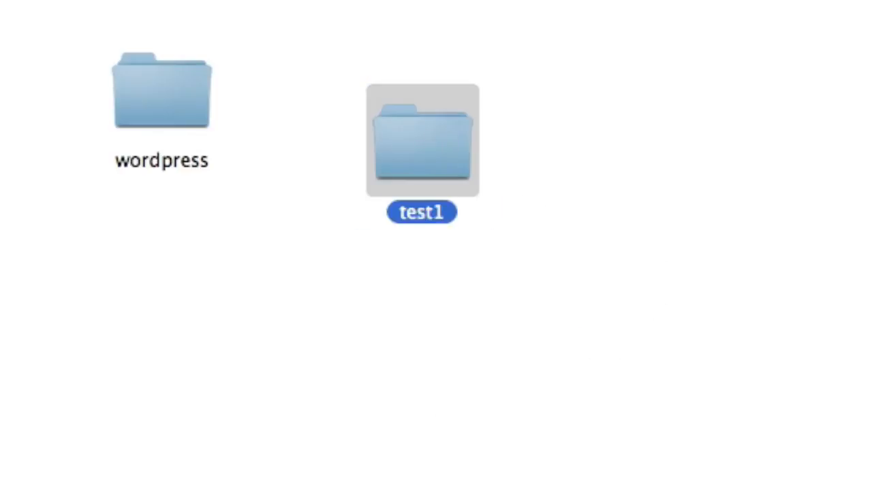
right_click(756, 142)
left_click(758, 142)
type("tes")
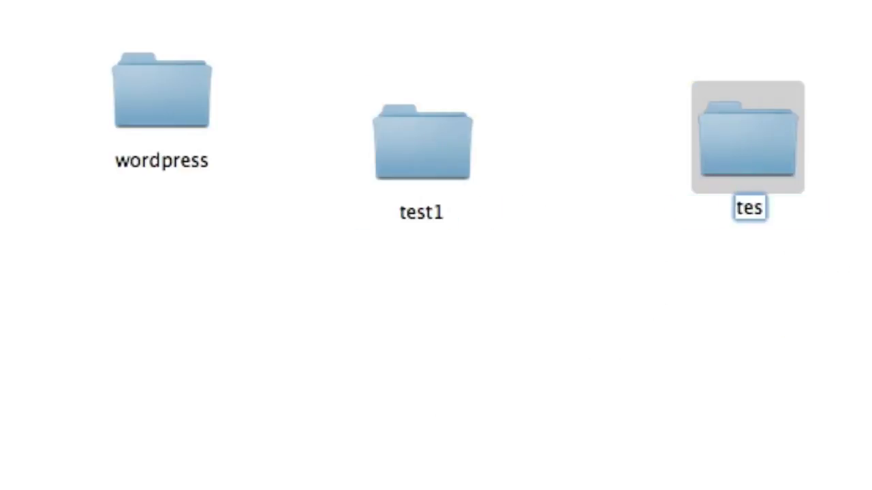
type("t2")
key("Return")
Step: Reload the Index of / page in the browser and open the wordpress folder
key("super+Tab")
key("super+r")
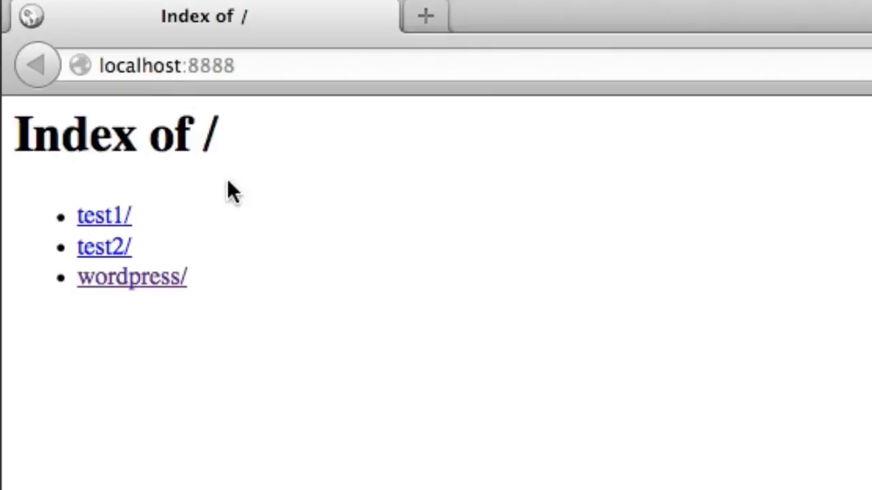
left_click_drag(43, 132, 216, 158)
left_click(216, 158)
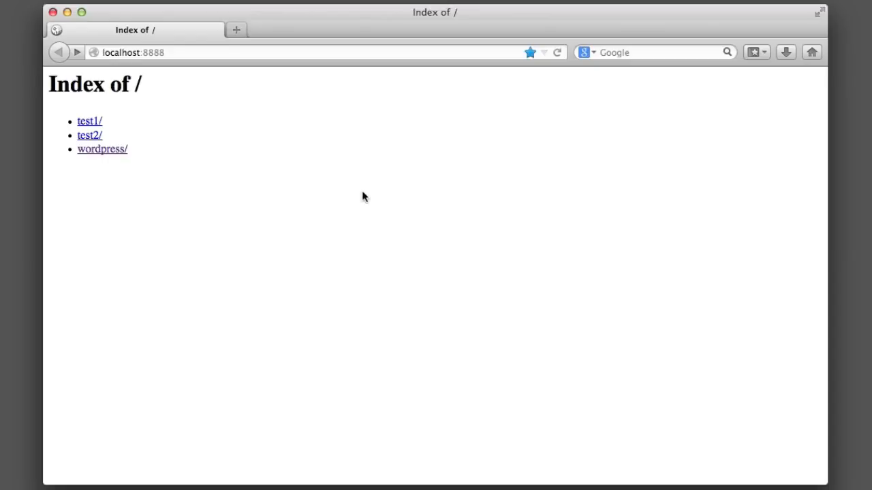
left_click(117, 151)
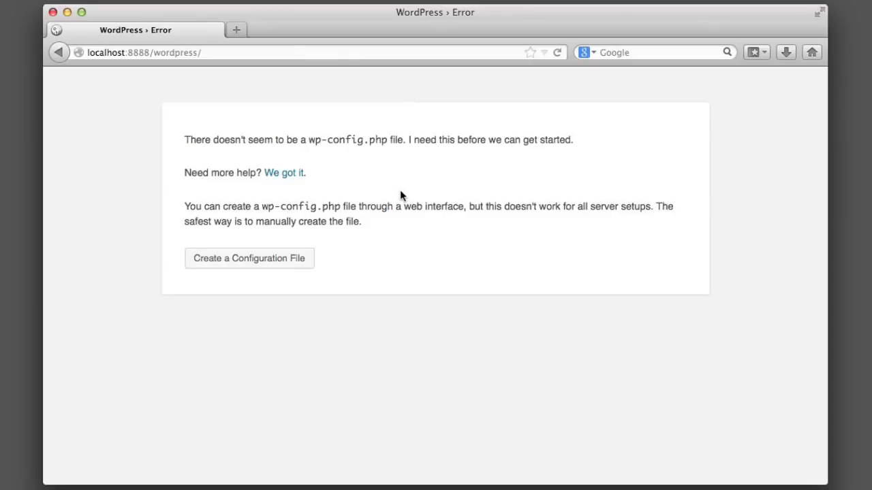
Step: Choose to create the wp-config.php file and continue past the Let's go! intro
left_click(251, 260)
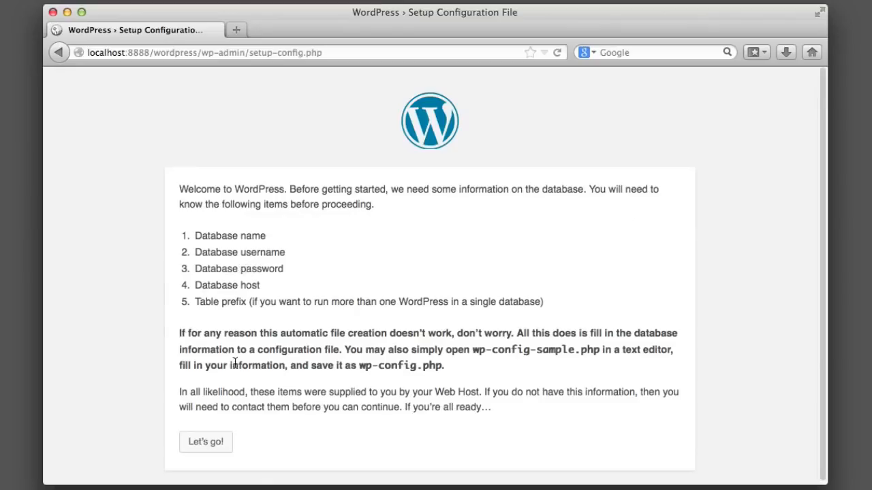
left_click(202, 444)
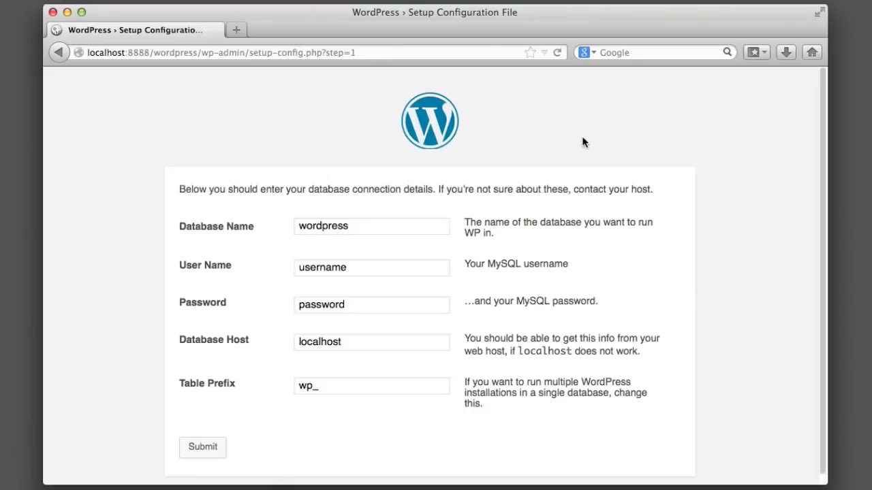
Step: Enter database name learningWordPress, user name root, and the MySQL password
left_click(428, 226)
double_click(428, 225)
key("BackSpace")
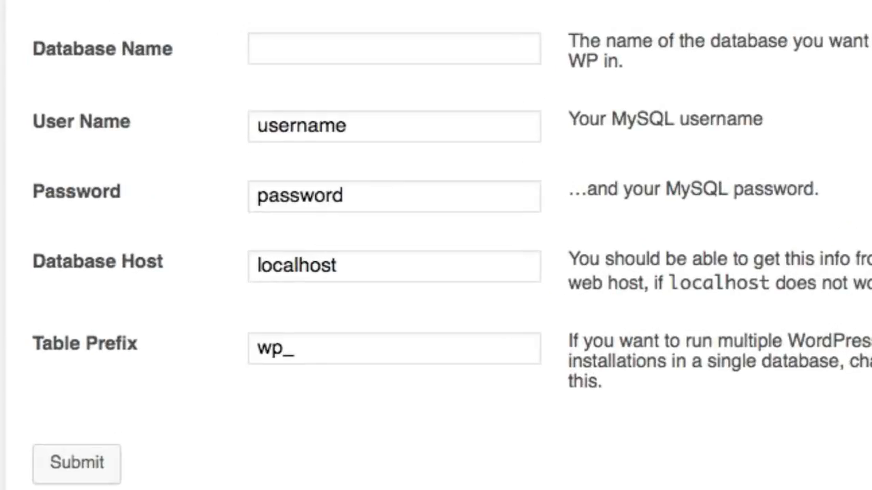
type("learningWordP")
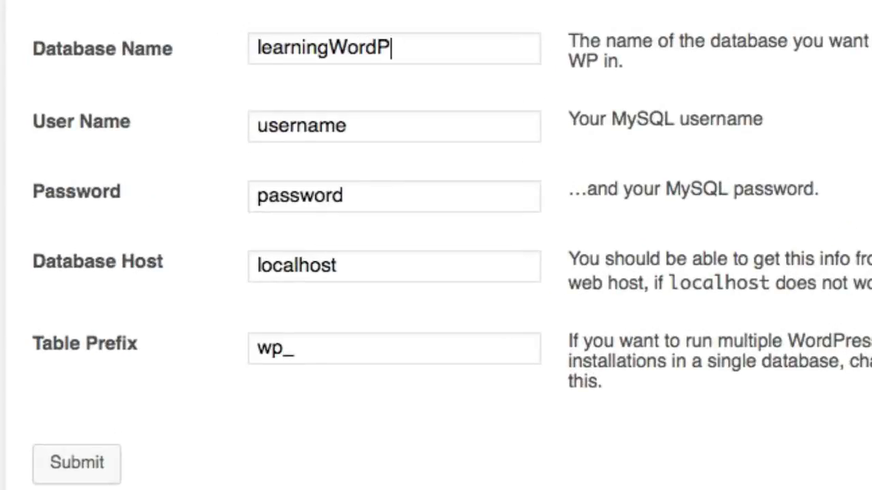
type("ress")
left_click(419, 127)
double_click(419, 127)
type("root")
left_click(385, 202)
double_click(384, 200)
key("BackSpace")
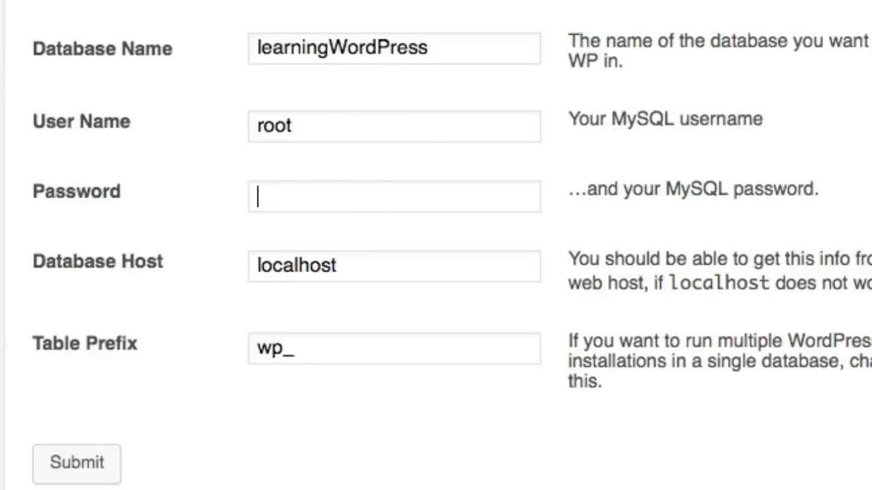
type("root")
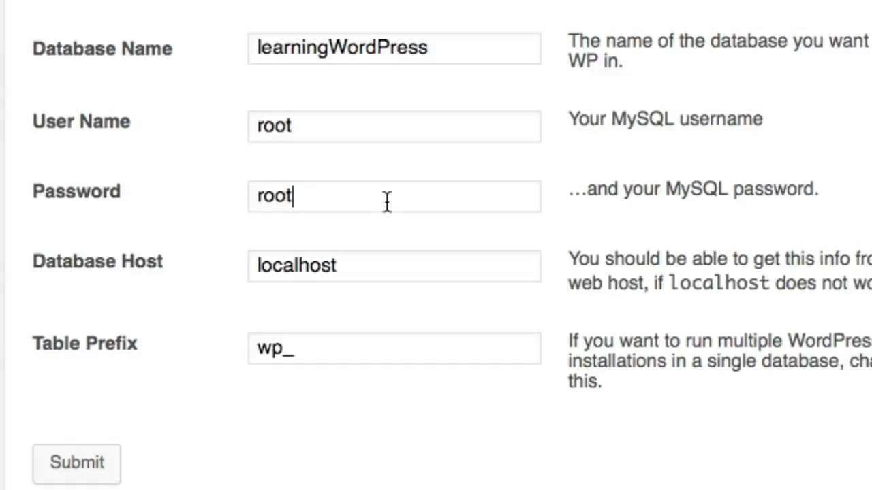
Step: Re-enter the password, change the table prefix to wp_testsite, and submit
scroll(387, 203, "down", 1)
left_click_drag(375, 197, 179, 203)
key("BackSpace")
type("root")
key("Tab")
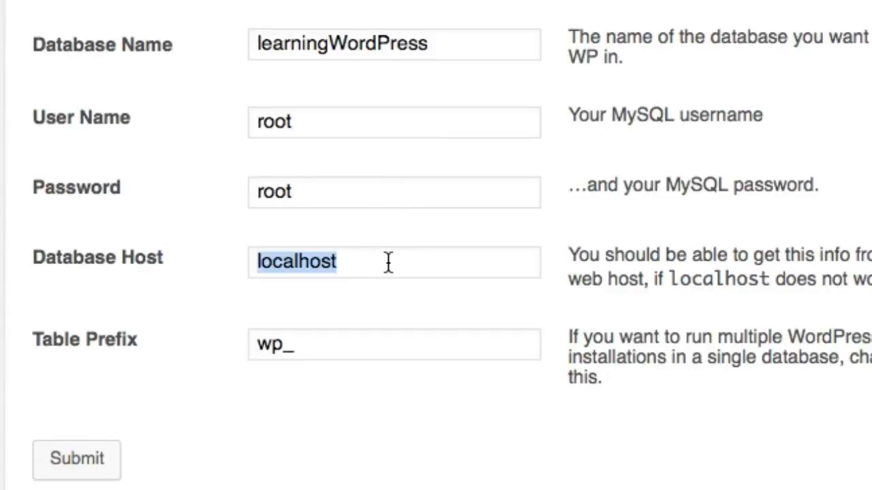
left_click(316, 348)
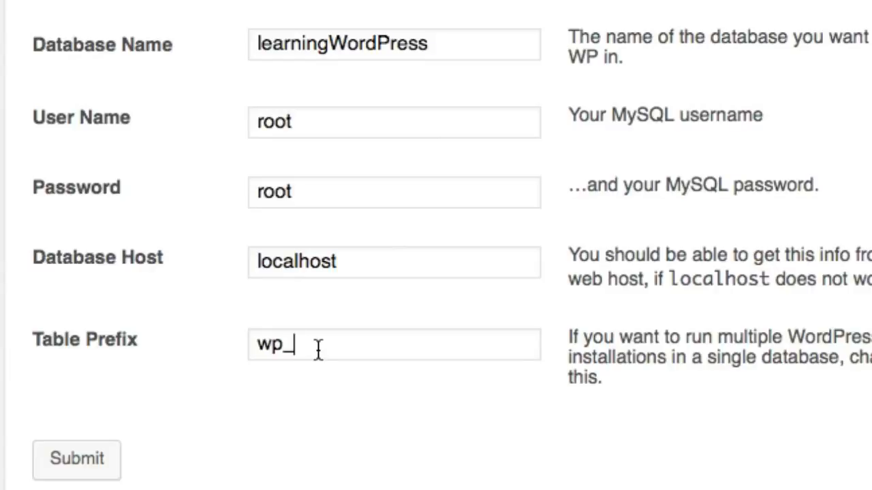
type("testsite")
scroll(341, 327, "down", 1)
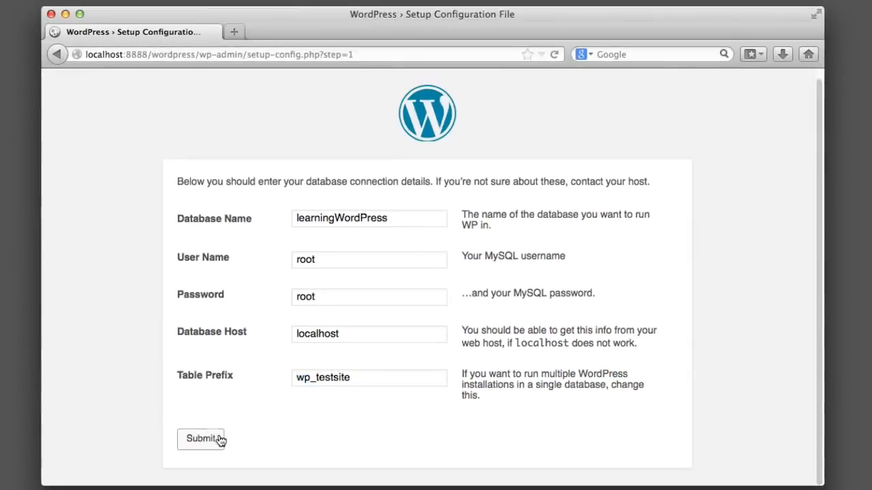
left_click(201, 439)
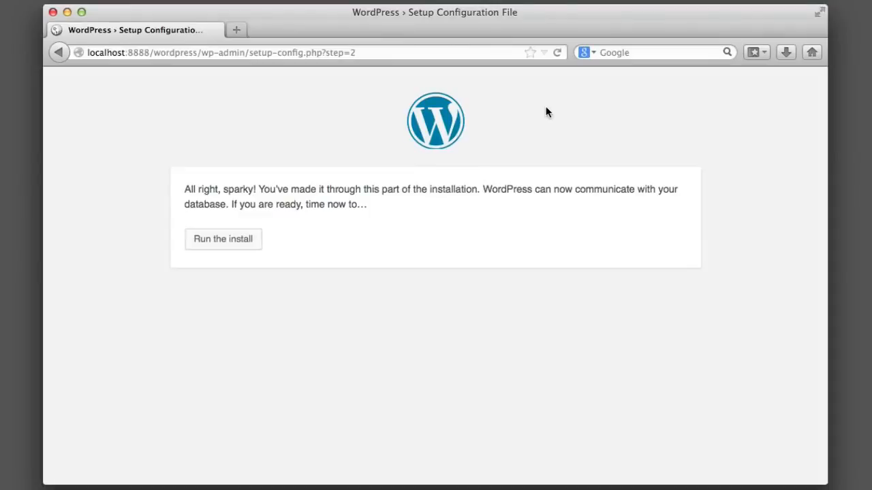
Step: Run the install, complete the site details form including e-mail, and install WordPress
left_click(233, 240)
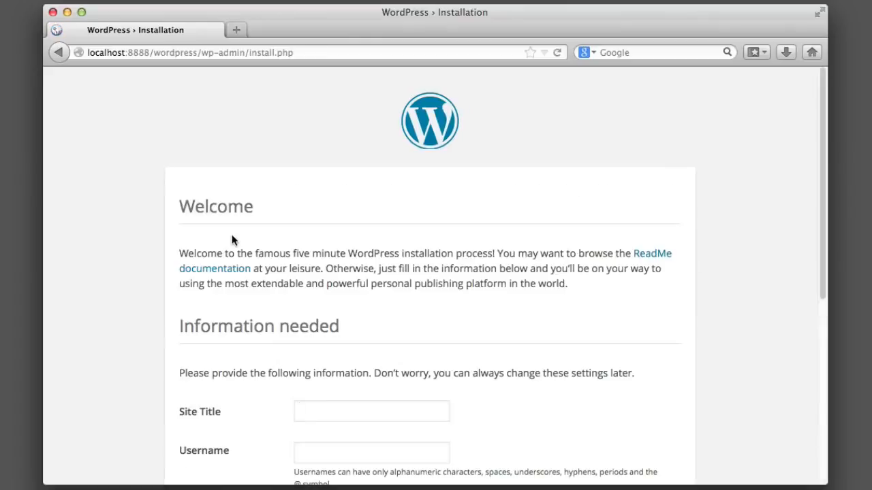
scroll(108, 232, "down", 3)
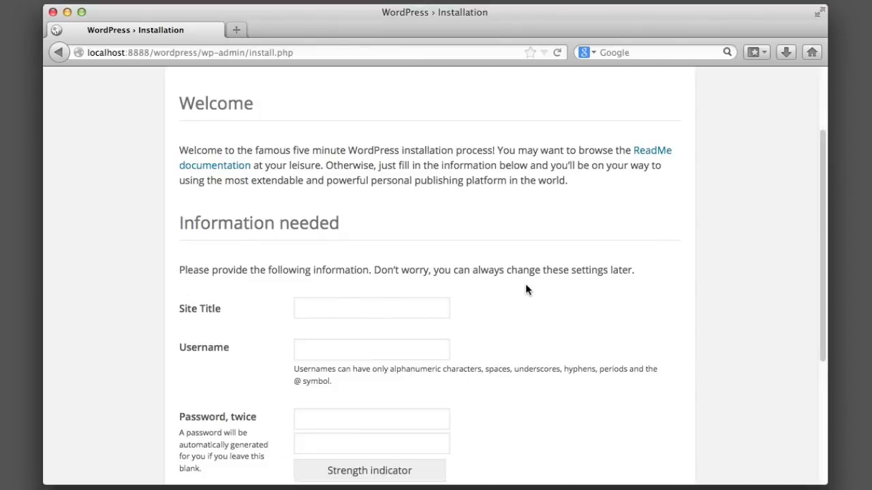
scroll(535, 287, "down", 5)
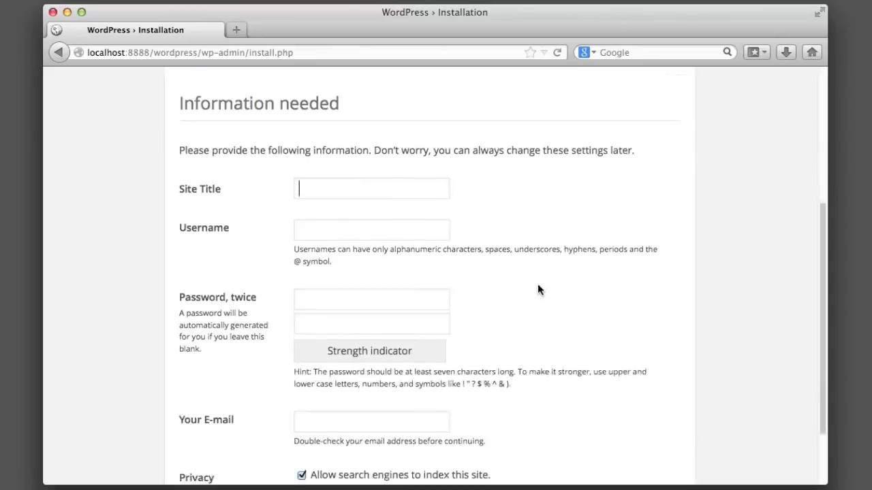
left_click(321, 337)
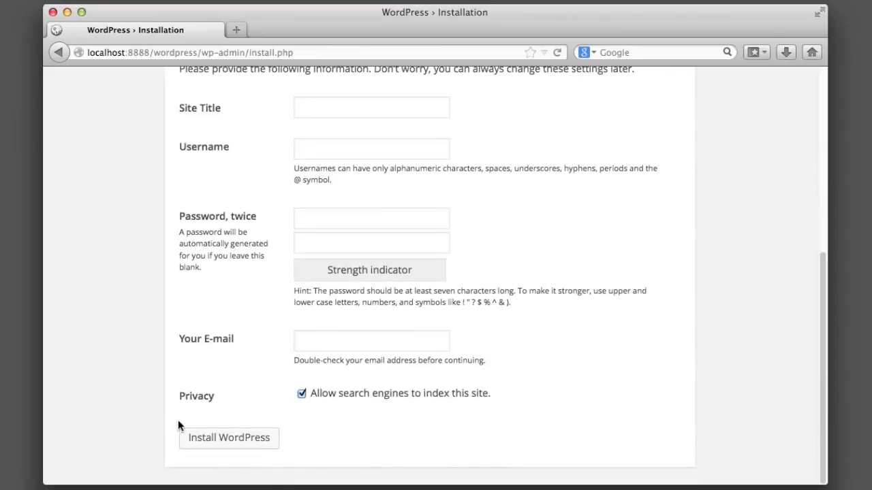
left_click(222, 438)
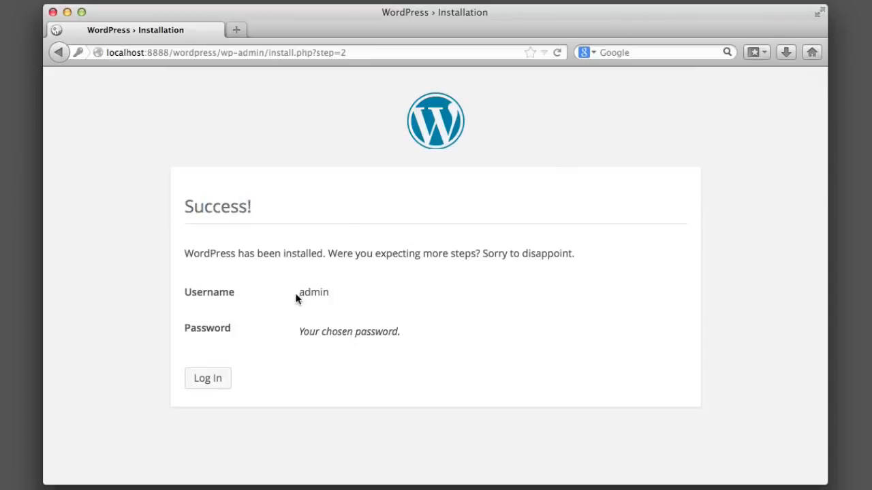
Step: Note the admin username, then go to the login page and focus the Password field
left_click_drag(298, 293, 333, 298)
left_click(342, 286)
left_click_drag(300, 292, 324, 293)
left_click(352, 295)
left_click(223, 372)
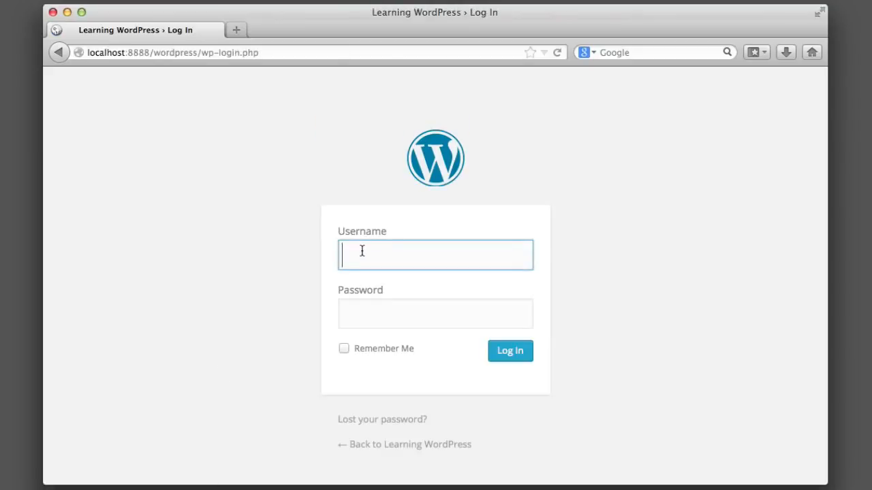
left_click(374, 304)
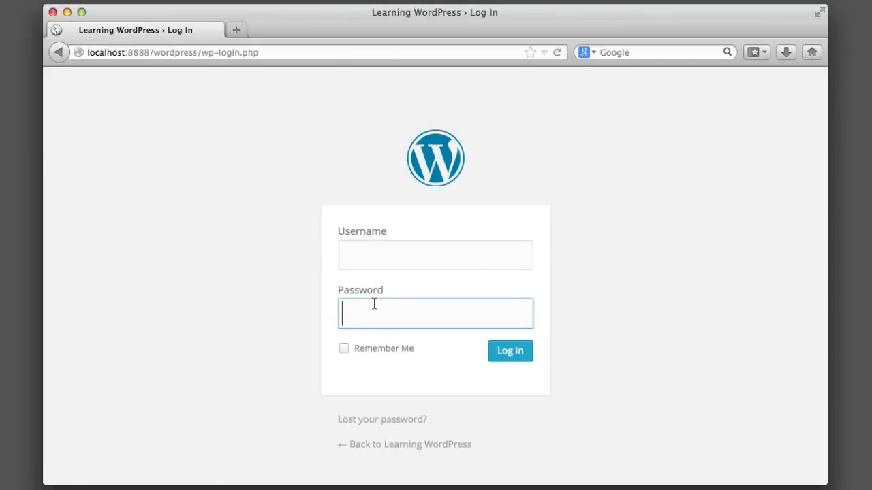